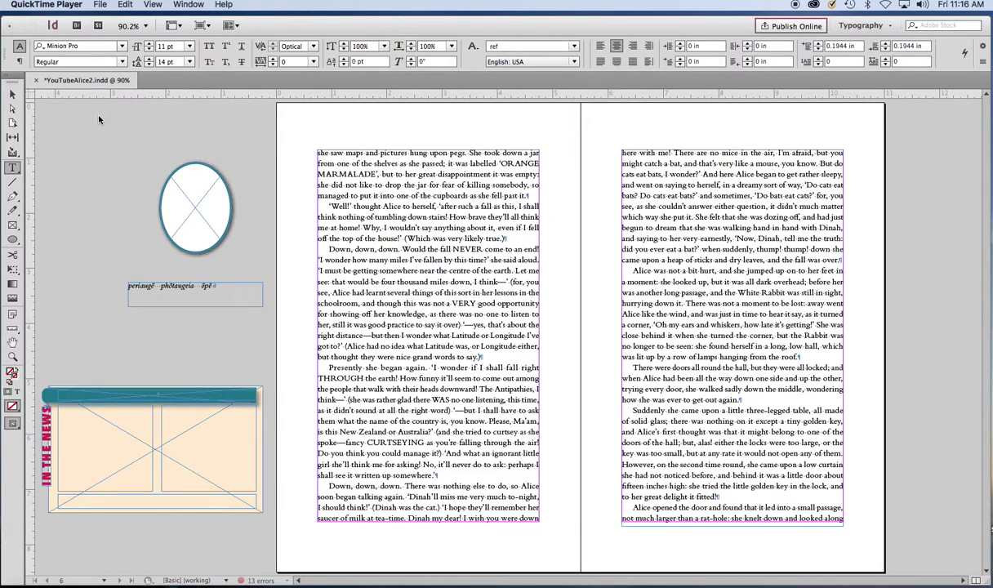
Bring InDesign forward and trial-move the portrait oval into the left text column, then back out.
{"action": "left_click", "coordinate": [16, 93]}
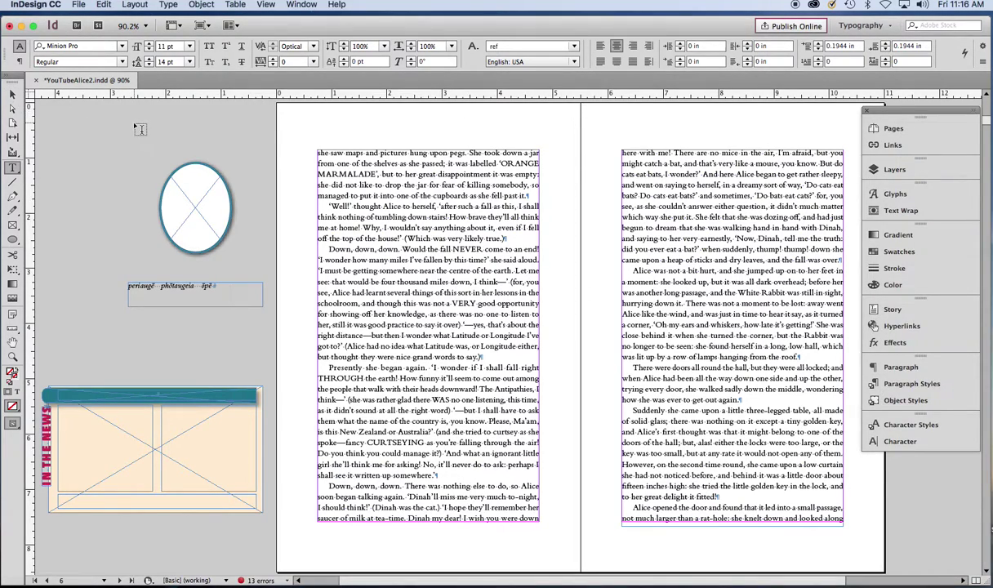
{"action": "left_click", "coordinate": [12, 93]}
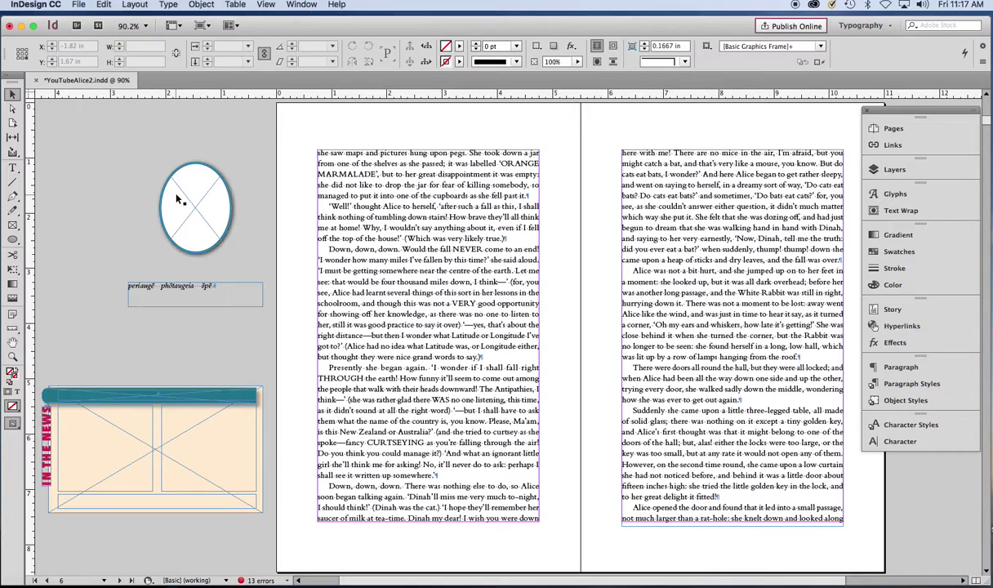
{"action": "mouse_move", "coordinate": [176, 199]}
{"action": "left_mouse_down"}
{"action": "mouse_move", "coordinate": [413, 210]}
{"action": "mouse_move", "coordinate": [410, 189]}
{"action": "left_mouse_up"}
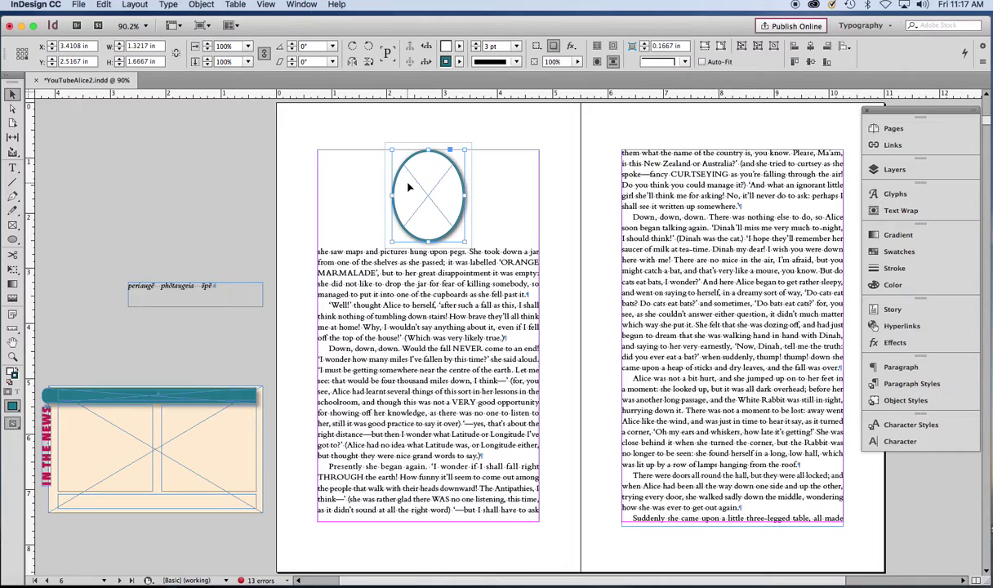
{"action": "left_click_drag", "start_coordinate": [408, 187], "coordinate": [196, 187]}
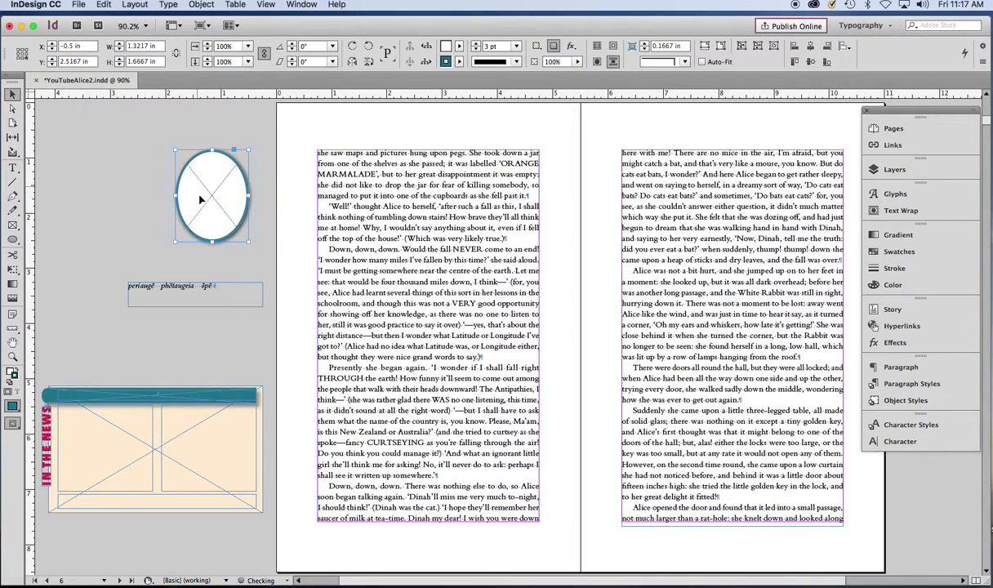
Zoom in on the macron text frame to read its words, then zoom back out to the spread.
{"action": "left_click", "coordinate": [221, 292]}
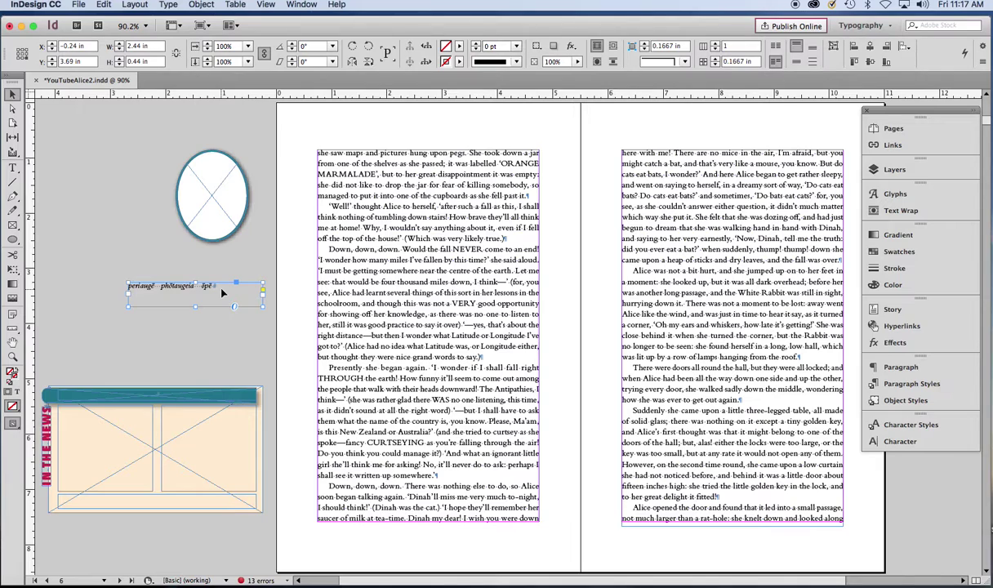
{"action": "key", "text": "super+2"}
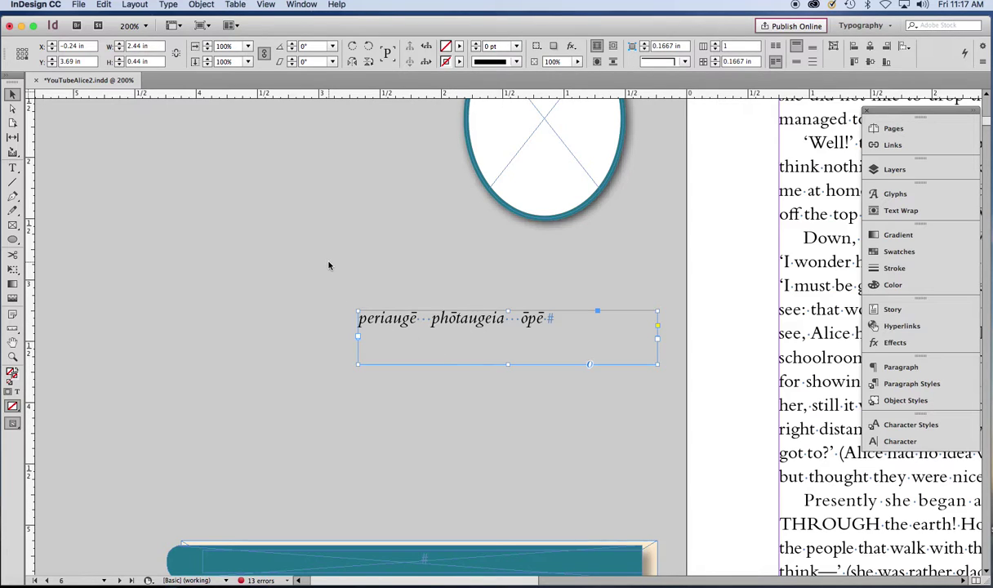
{"action": "key", "text": "super+0"}
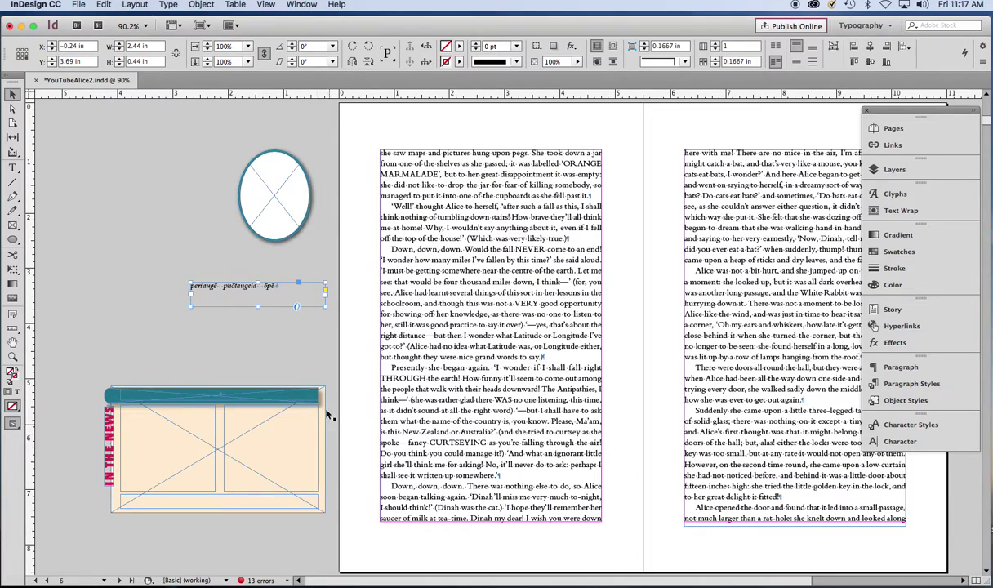
Save YouTubeAlice2.indd with the sidebar banner selected, then deselect everything.
{"action": "left_click", "coordinate": [147, 396]}
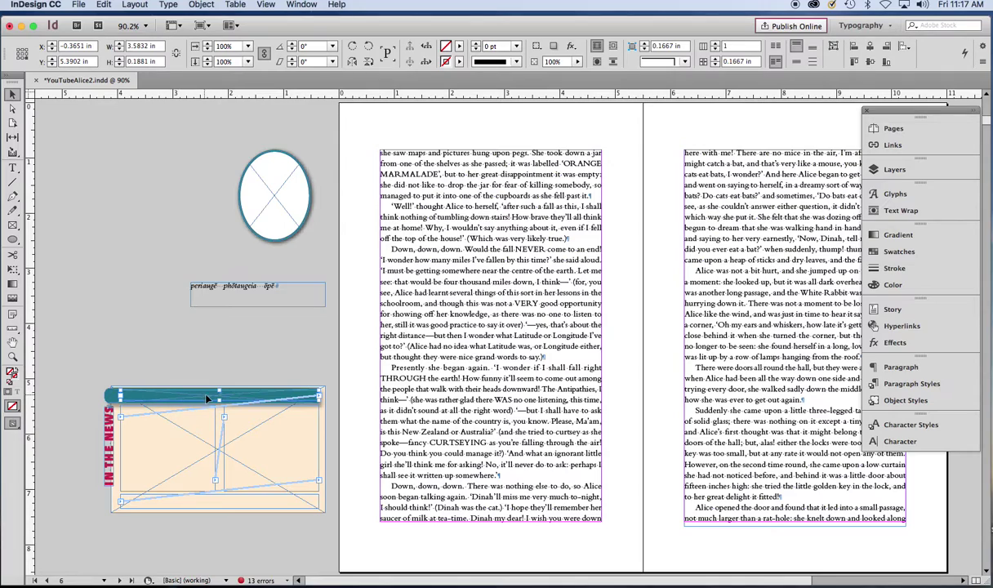
{"action": "key", "text": "super+s"}
{"action": "left_click", "coordinate": [213, 361]}
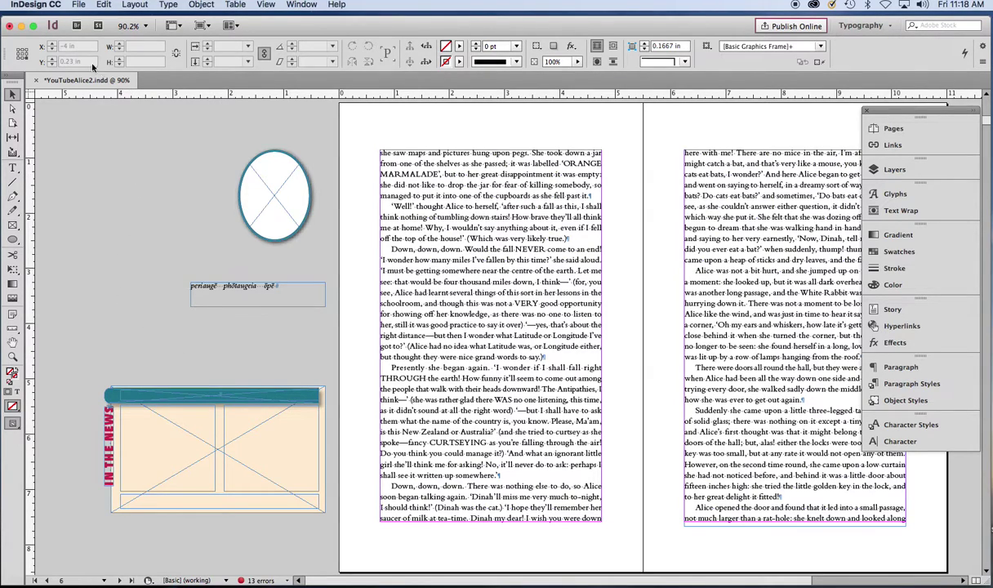
Create a new object library saved as AliceLibrary.indl.
{"action": "left_click", "coordinate": [81, 6]}
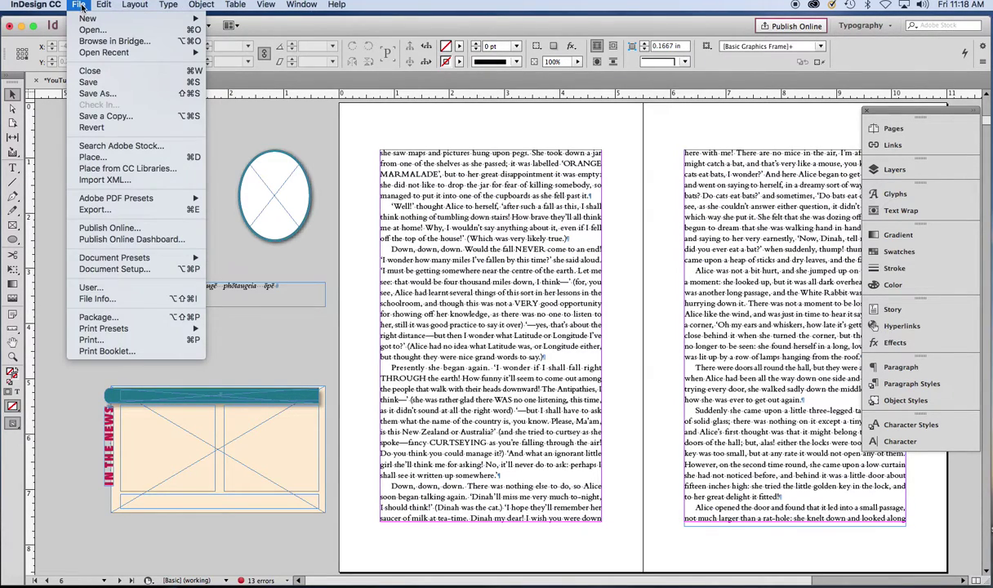
{"action": "mouse_move", "coordinate": [84, 18]}
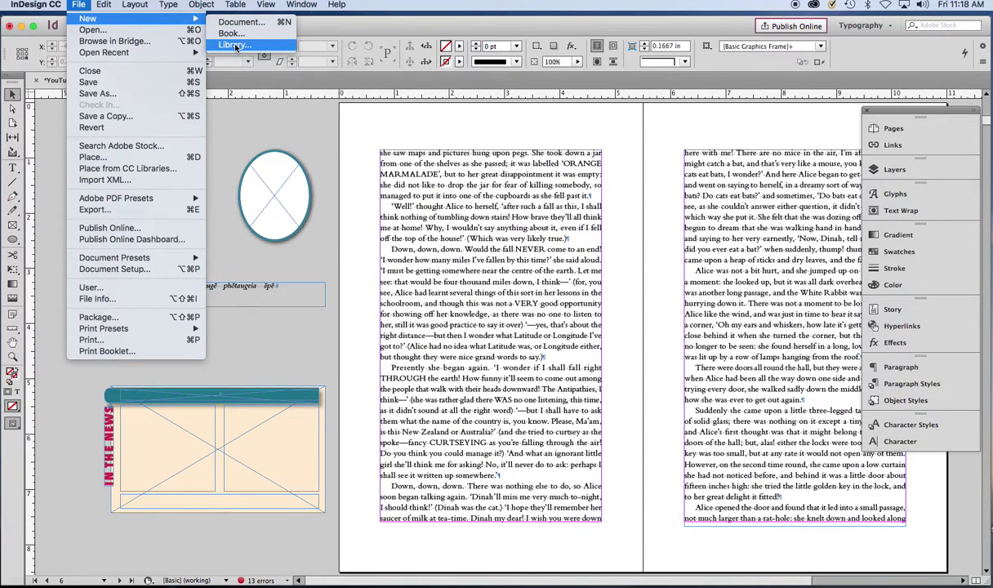
{"action": "left_click", "coordinate": [237, 46]}
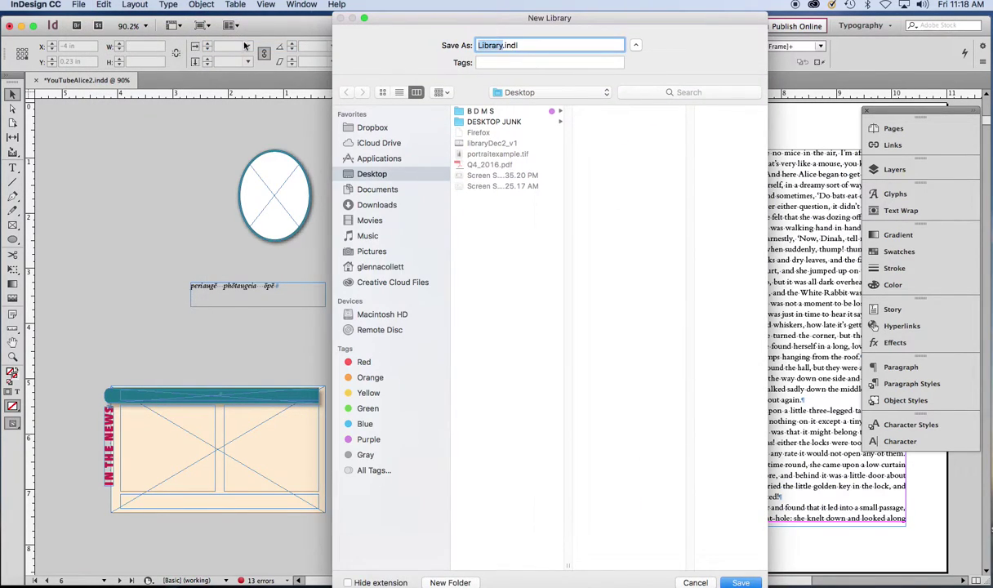
{"action": "left_click", "coordinate": [478, 45]}
{"action": "type", "text": "Alice"}
{"action": "left_click", "coordinate": [745, 584]}
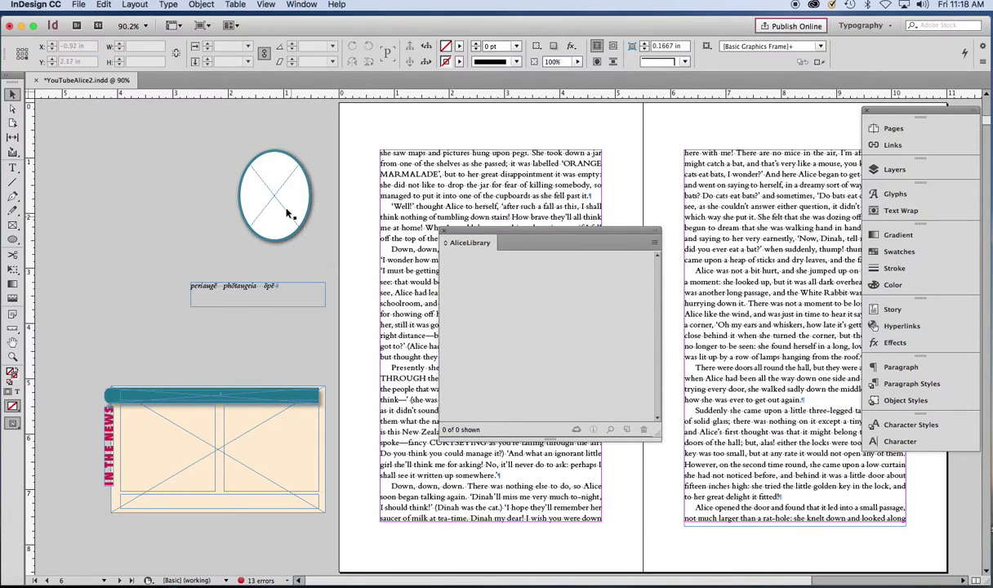
Add the portrait oval, the macron text frame and the IN THE NEWS sidebar to AliceLibrary.
{"action": "left_click_drag", "start_coordinate": [277, 200], "coordinate": [482, 298]}
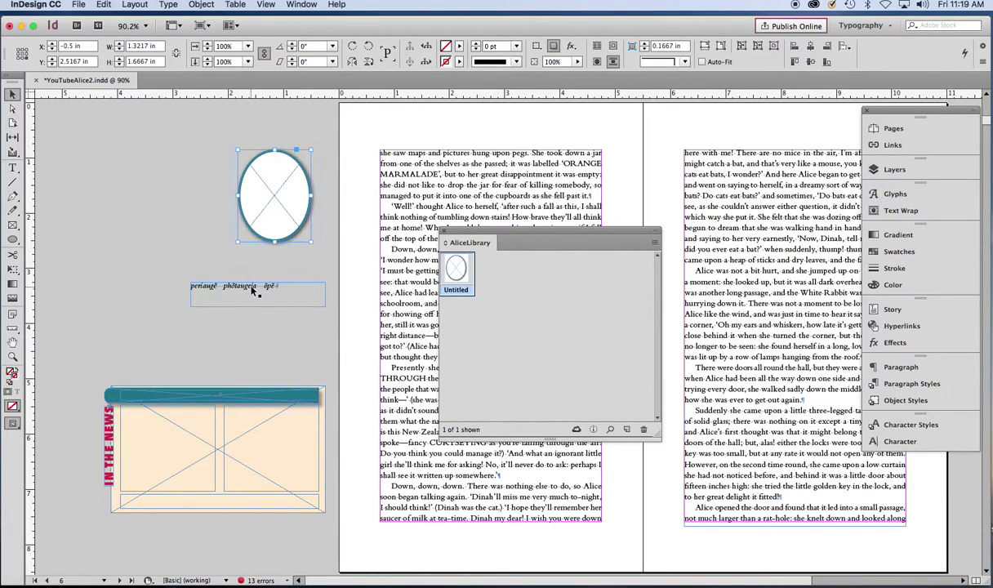
{"action": "left_click_drag", "start_coordinate": [255, 288], "coordinate": [508, 268]}
{"action": "left_click_drag", "start_coordinate": [89, 355], "coordinate": [319, 495]}
{"action": "left_click_drag", "start_coordinate": [272, 411], "coordinate": [574, 316]}
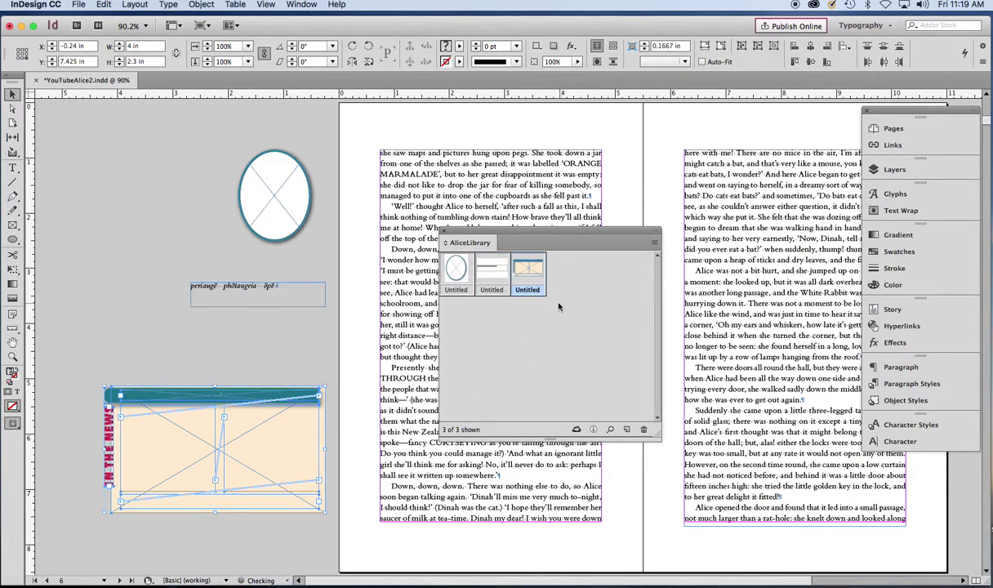
Name the three library items sidebar, portrait and type.
{"action": "double_click", "coordinate": [539, 293]}
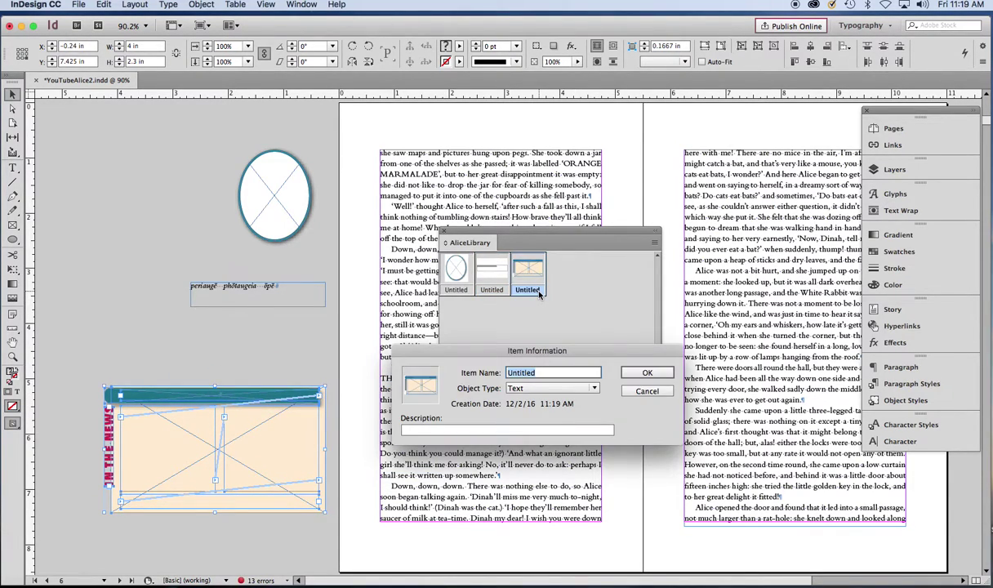
{"action": "type", "text": "sidebar"}
{"action": "left_click", "coordinate": [645, 372]}
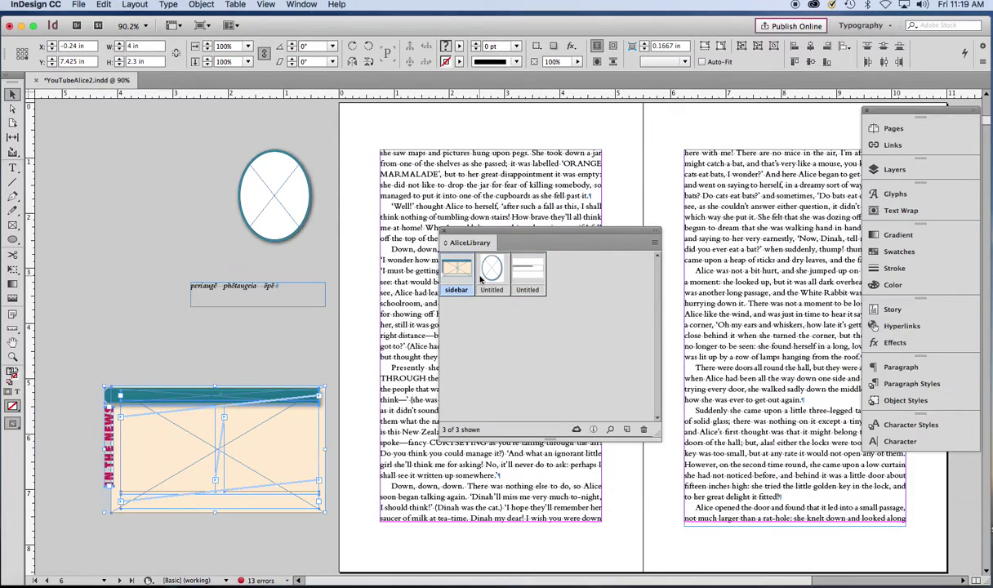
{"action": "double_click", "coordinate": [491, 287]}
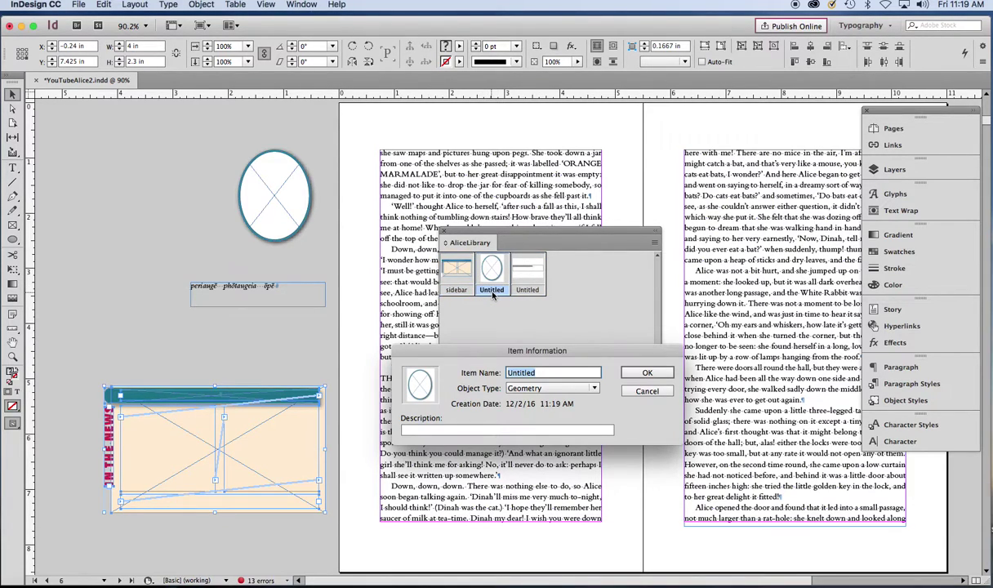
{"action": "type", "text": "portrait"}
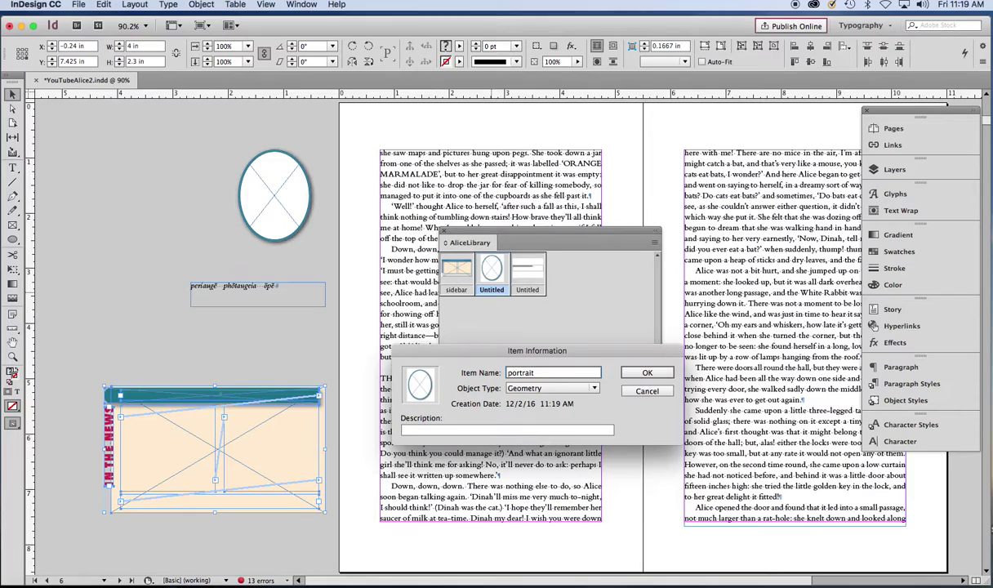
{"action": "left_click", "coordinate": [594, 389]}
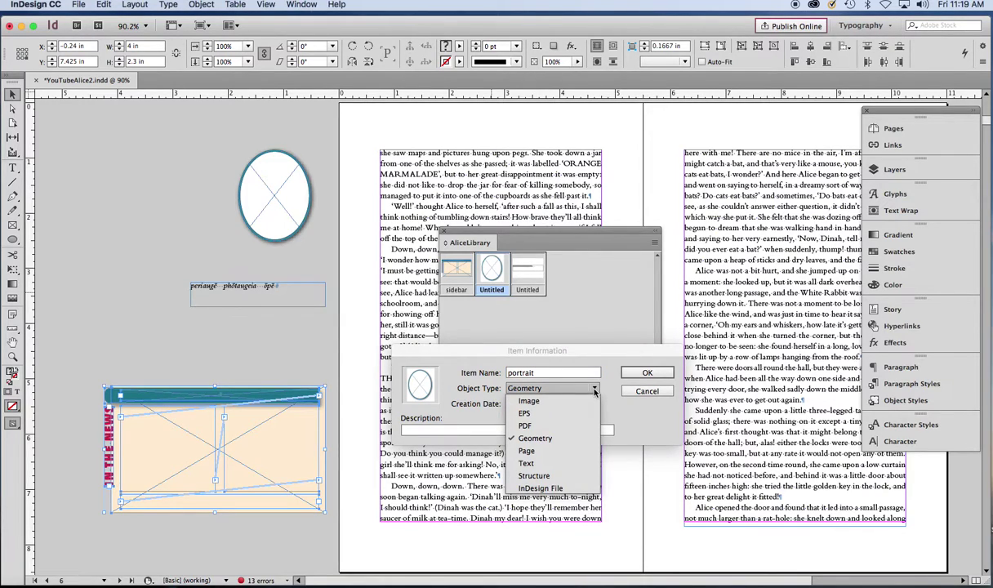
{"action": "left_click", "coordinate": [647, 372]}
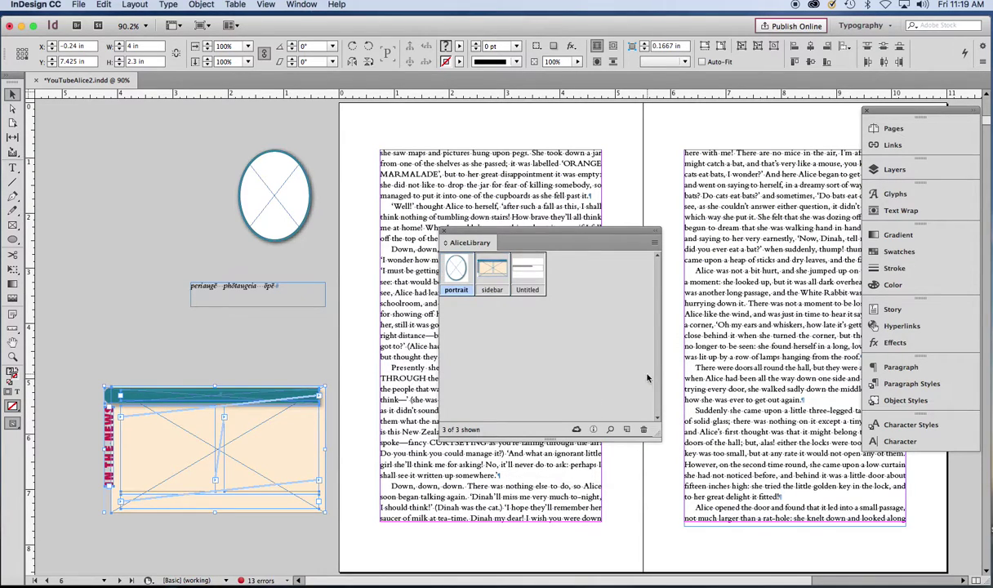
{"action": "double_click", "coordinate": [528, 292]}
{"action": "type", "text": "type"}
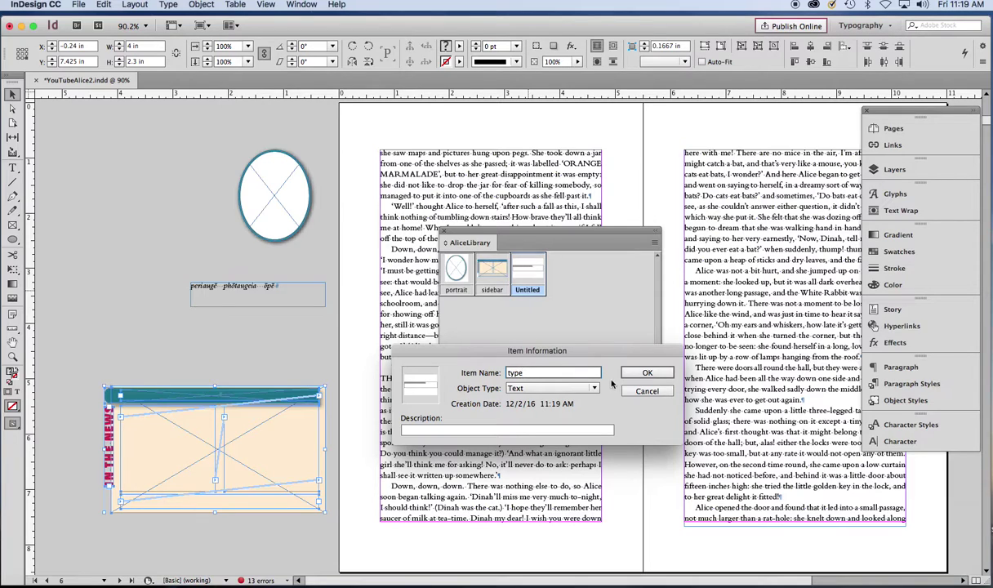
{"action": "left_click", "coordinate": [636, 377]}
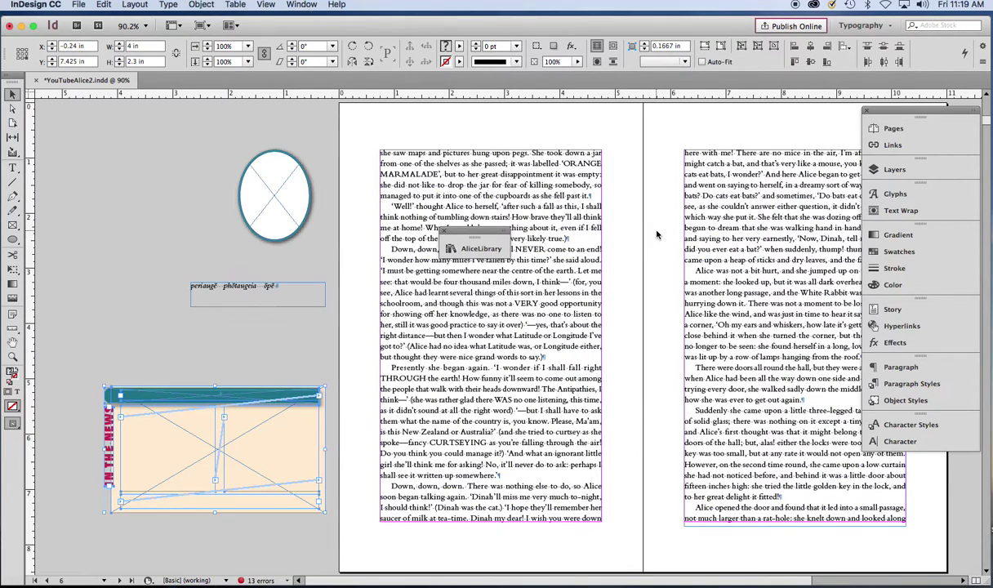
Move the library panel aside and delete the oval, macron frame and sidebar from the pasteboard.
{"action": "left_click_drag", "start_coordinate": [505, 239], "coordinate": [920, 480]}
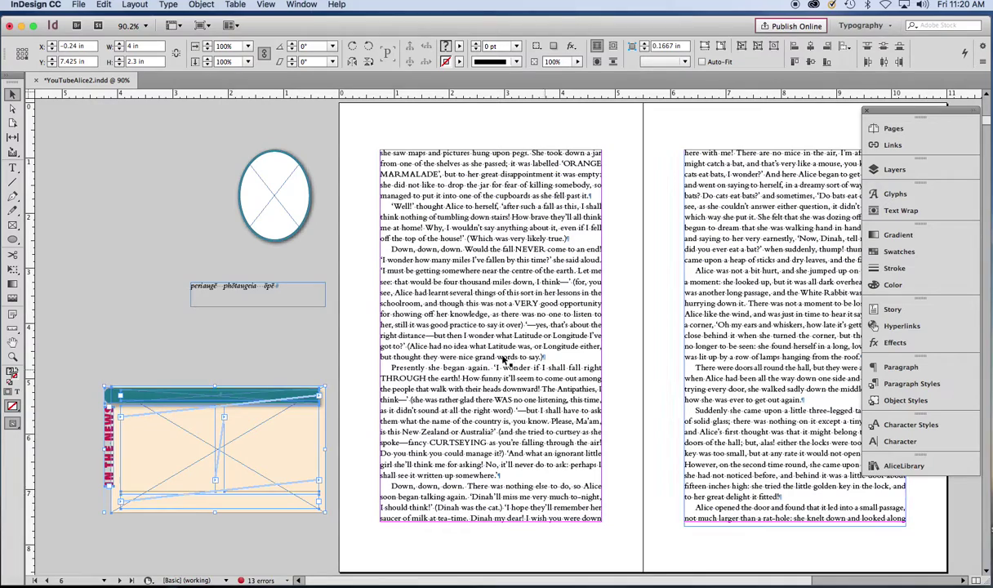
{"action": "left_click_drag", "start_coordinate": [75, 134], "coordinate": [333, 527]}
{"action": "key", "text": "Delete"}
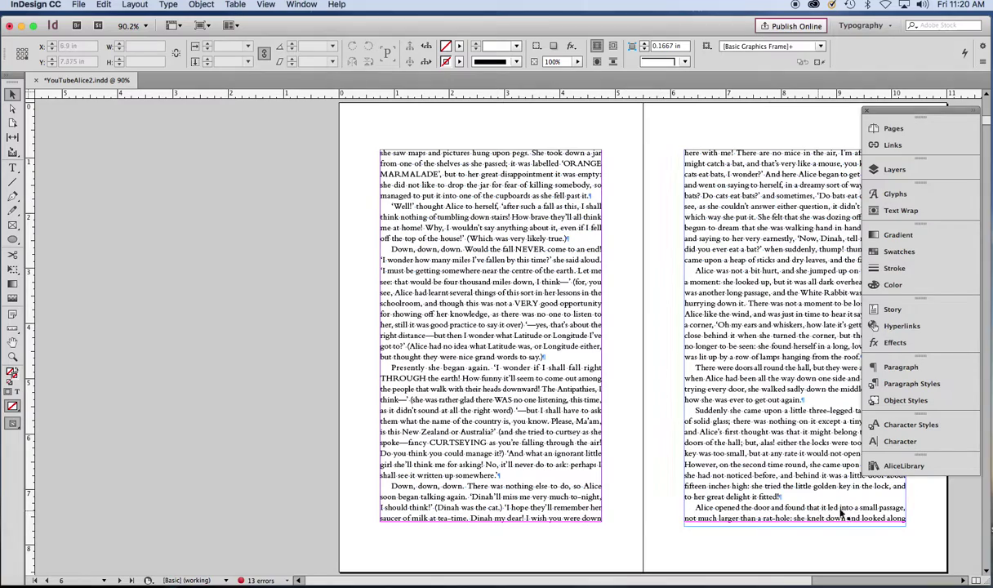
Place the portrait item atop the left page and the type item on the pasteboard.
{"action": "left_click", "coordinate": [910, 466]}
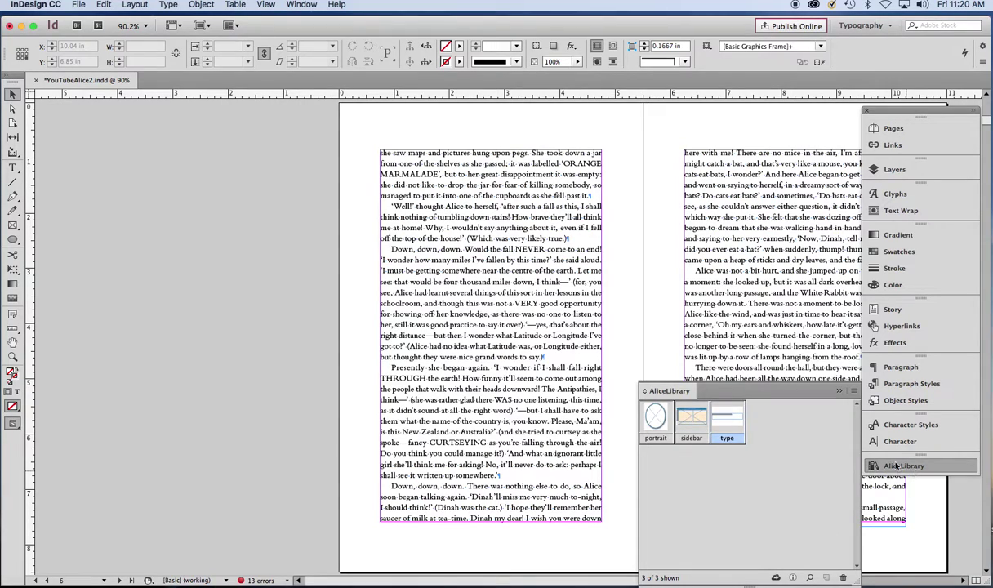
{"action": "left_click_drag", "start_coordinate": [663, 420], "coordinate": [492, 199]}
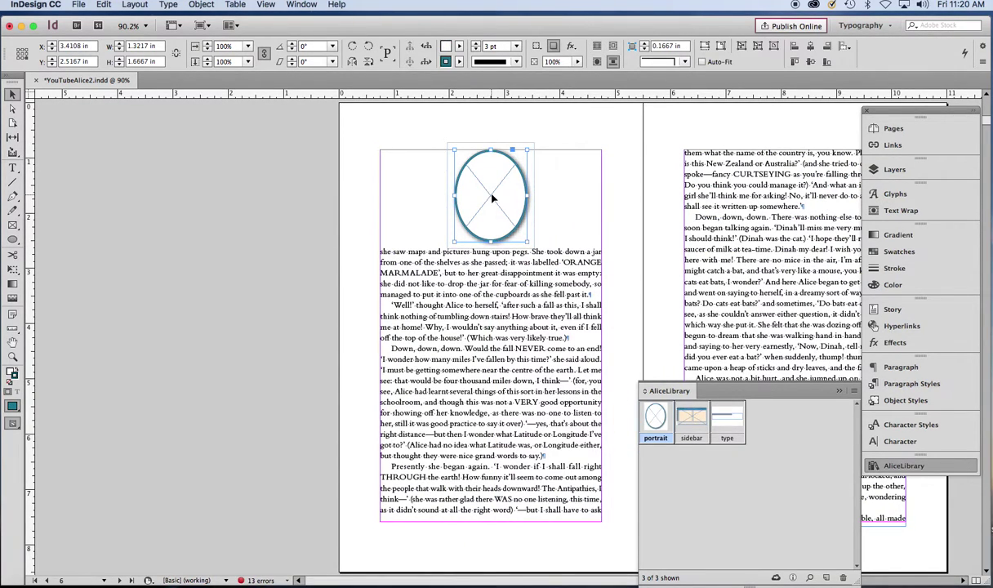
{"action": "left_click", "coordinate": [726, 418]}
{"action": "left_click_drag", "start_coordinate": [510, 369], "coordinate": [257, 338]}
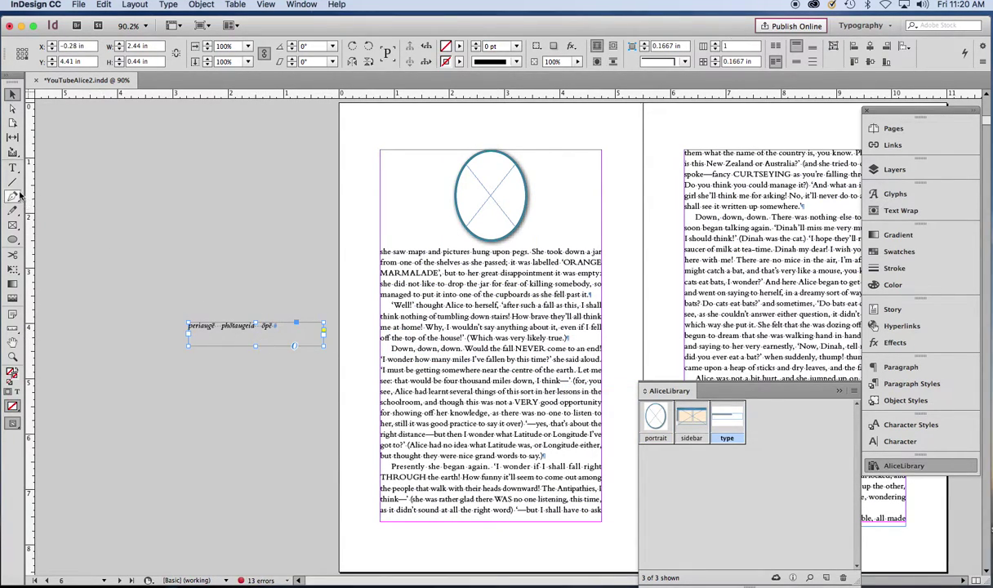
Copy the word phŧaugeia and paste it into the story after "think nothing".
{"action": "left_click", "coordinate": [12, 167]}
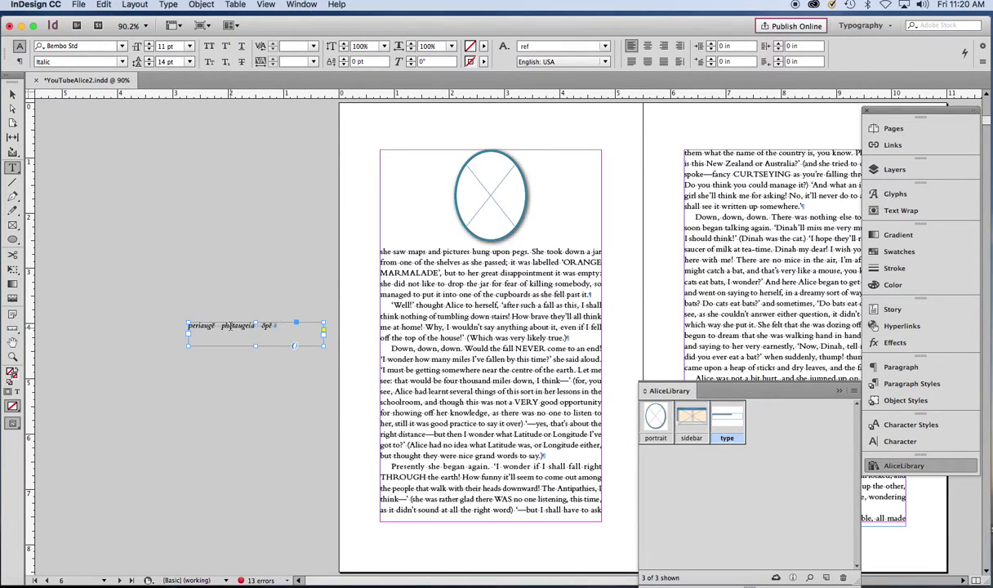
{"action": "left_click", "coordinate": [230, 326]}
{"action": "double_click", "coordinate": [236, 327]}
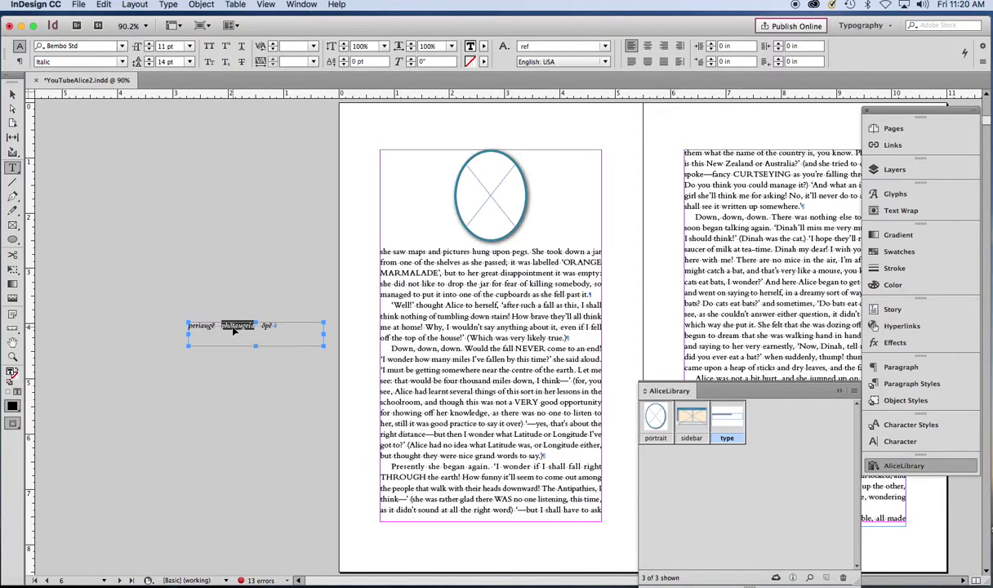
{"action": "key", "text": "super+c"}
{"action": "left_click", "coordinate": [427, 316]}
{"action": "key", "text": "super+v"}
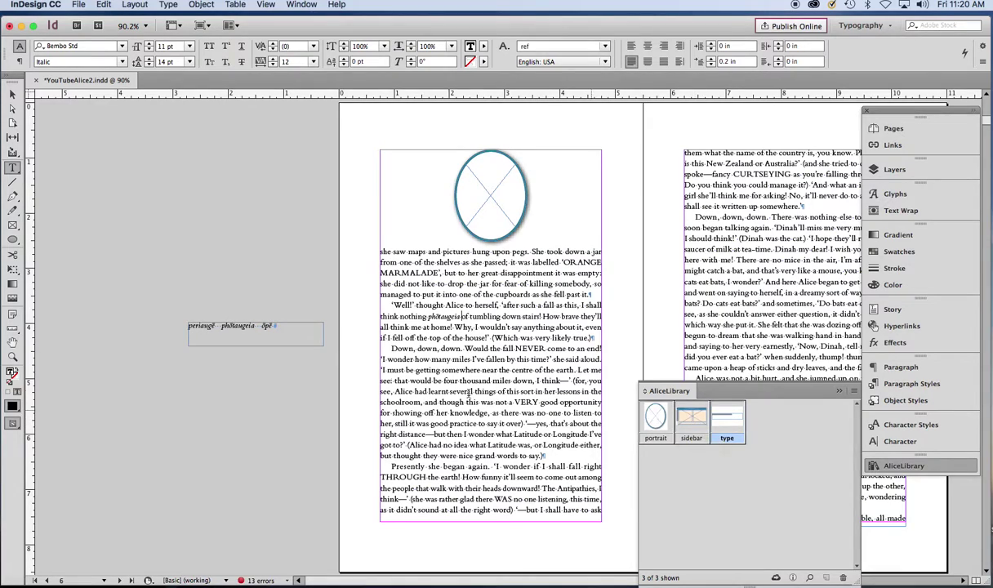
Shorten the left story frame, place the library sidebar at the page bottom, and collapse the library.
{"action": "left_click", "coordinate": [13, 94]}
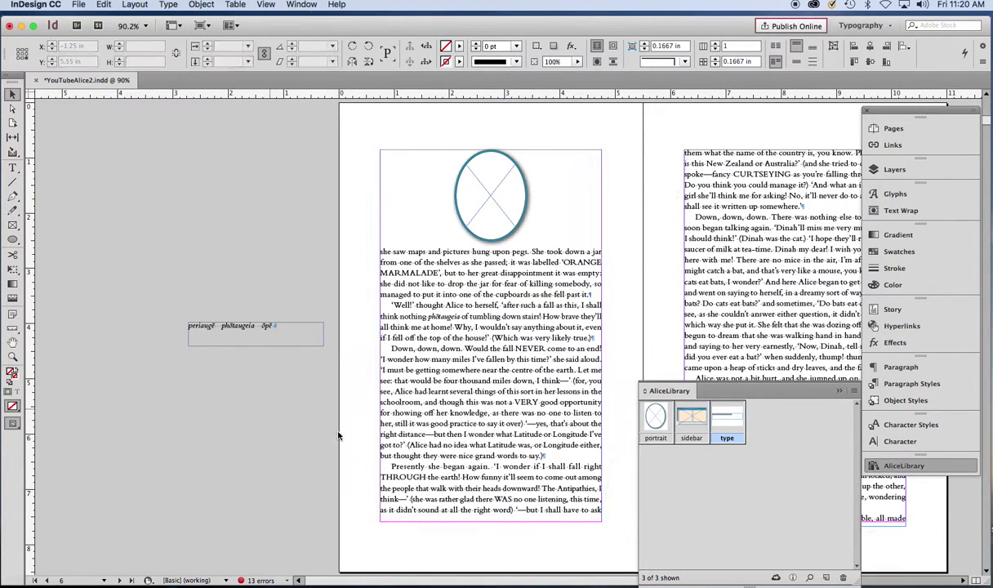
{"action": "left_click_drag", "start_coordinate": [456, 516], "coordinate": [490, 379]}
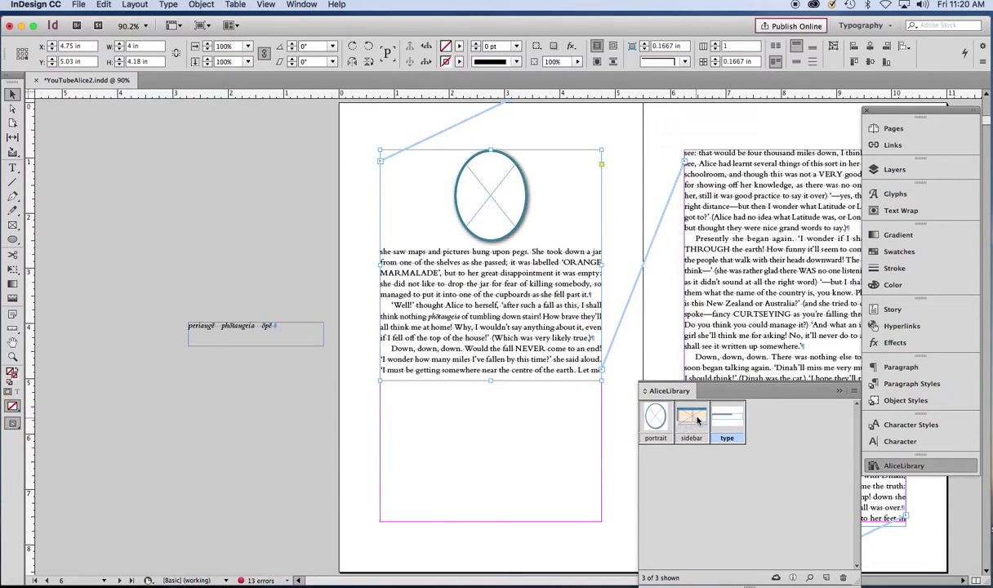
{"action": "left_click_drag", "start_coordinate": [687, 417], "coordinate": [490, 461]}
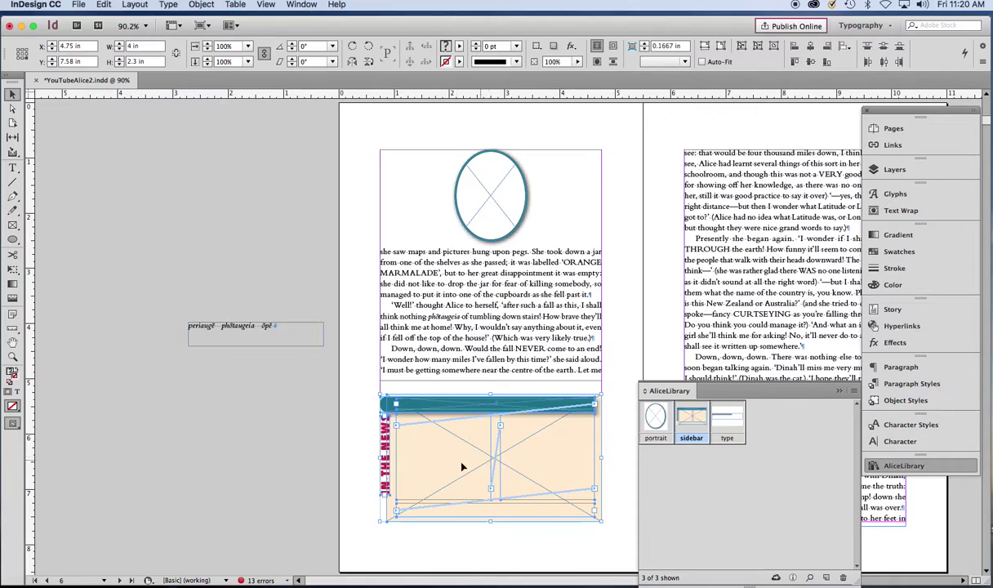
{"action": "left_click", "coordinate": [341, 445]}
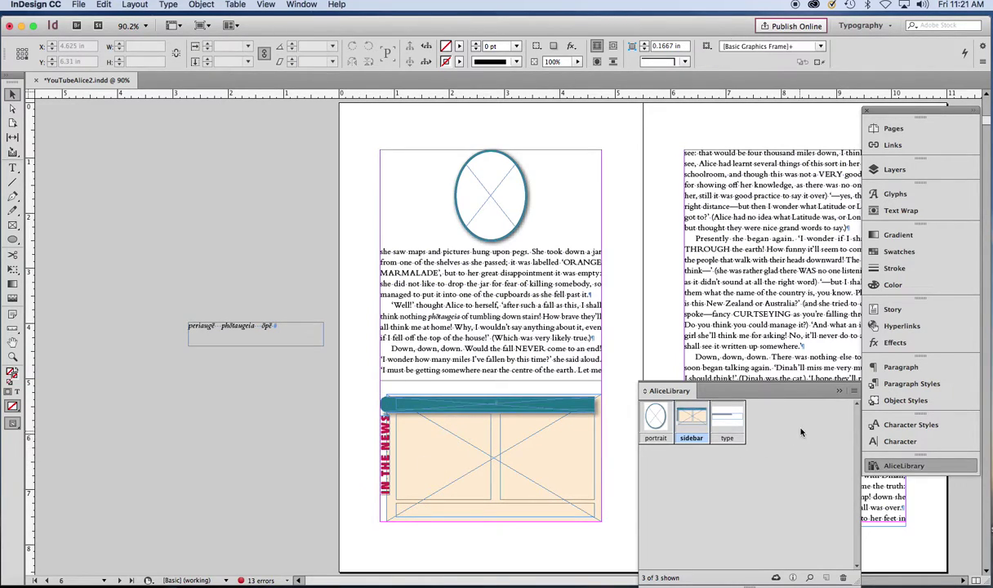
{"action": "left_click", "coordinate": [839, 392]}
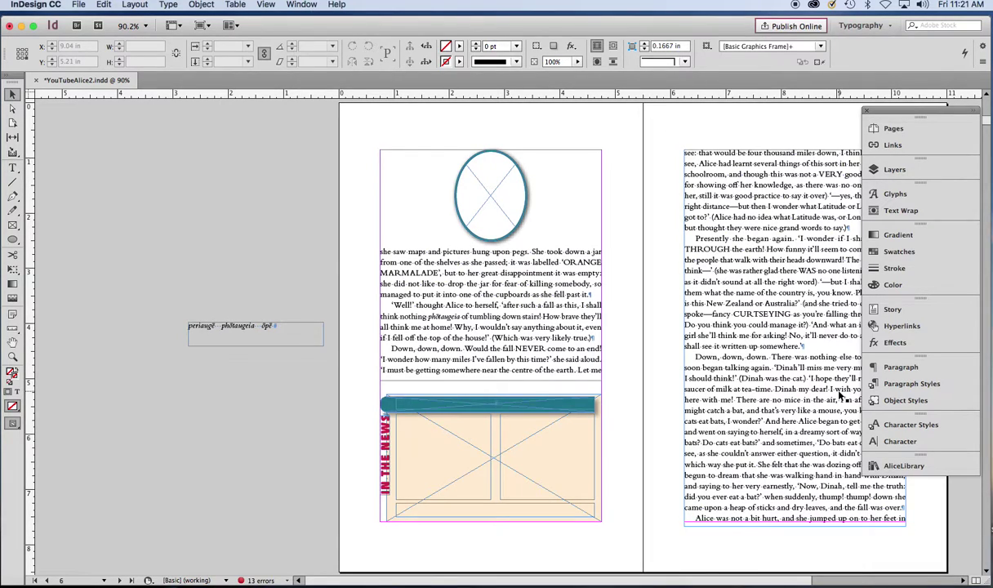